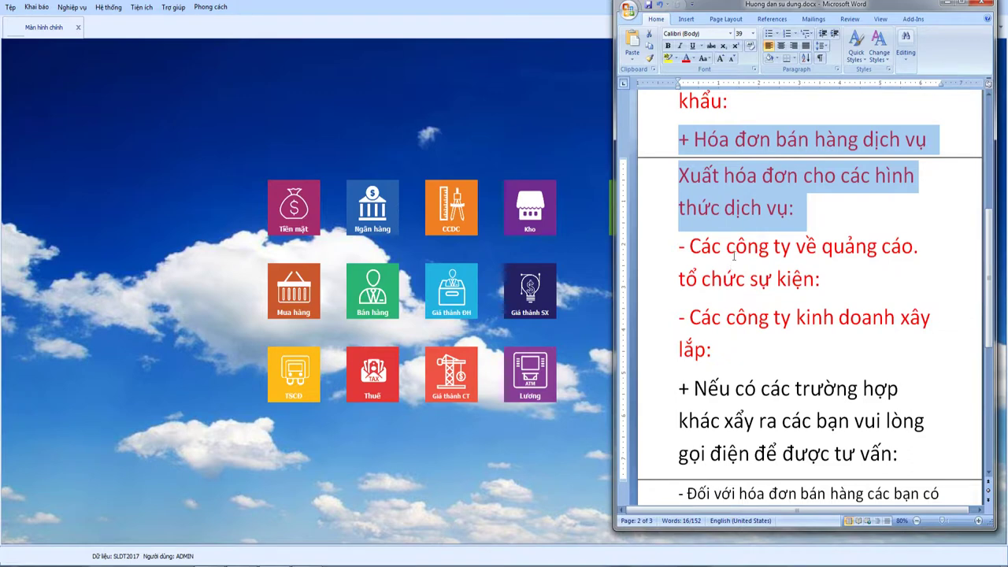
Step: Highlight the guide's line on invoicing for advertising and event-organising companies (Các công ty về quảng cáo, tổ chức sự kiện)
click(725, 249)
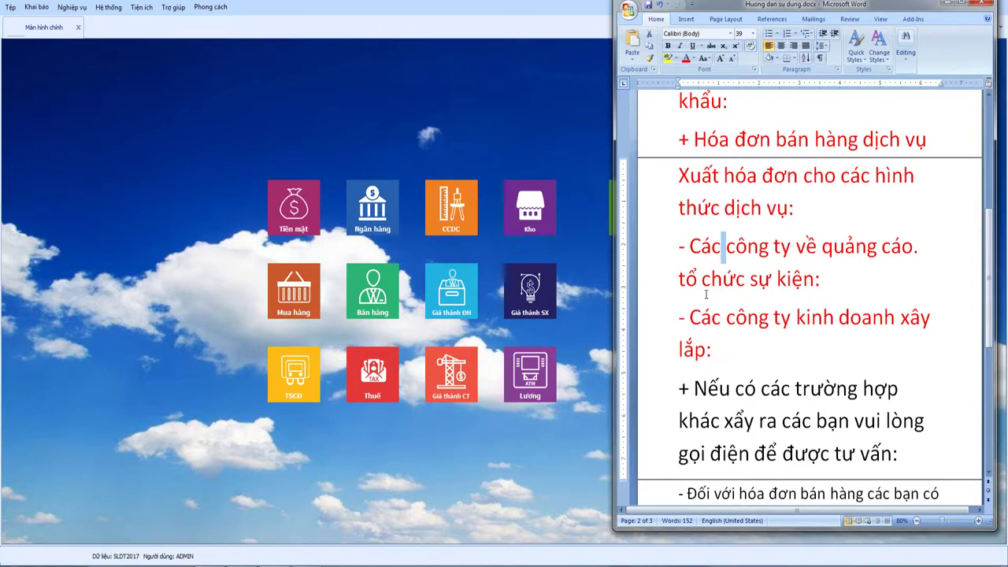
drag(679, 246, 849, 277)
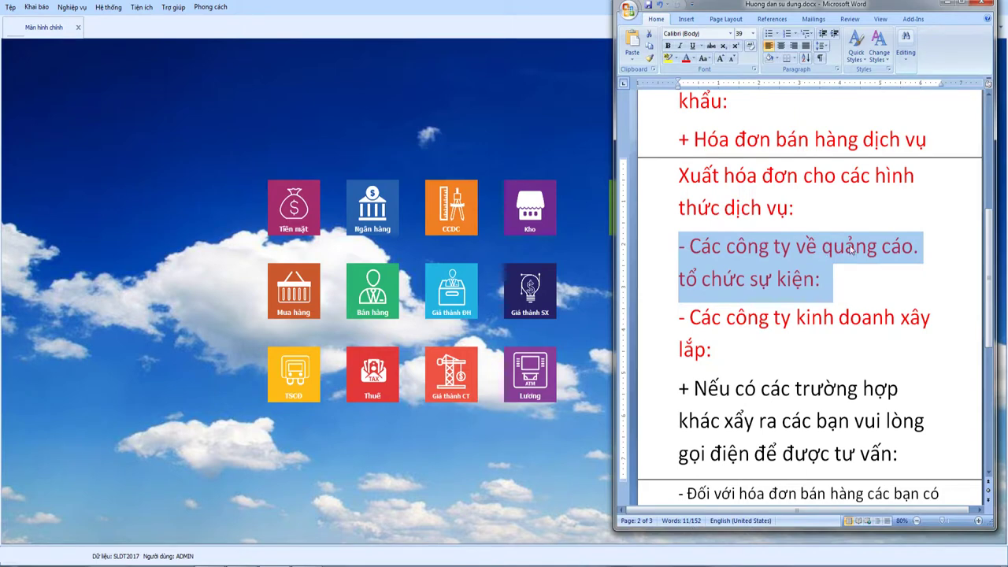
click(716, 284)
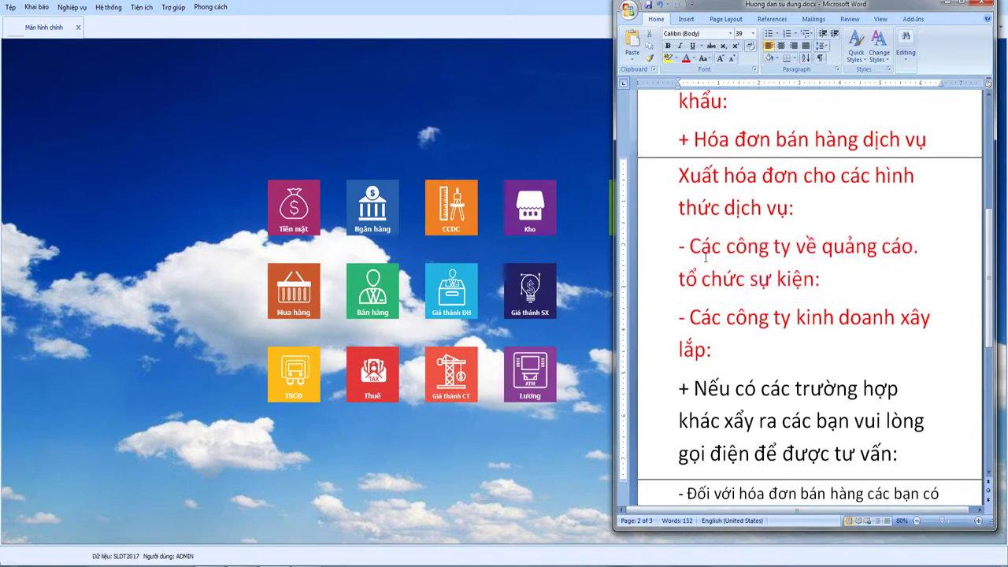
drag(675, 246, 830, 285)
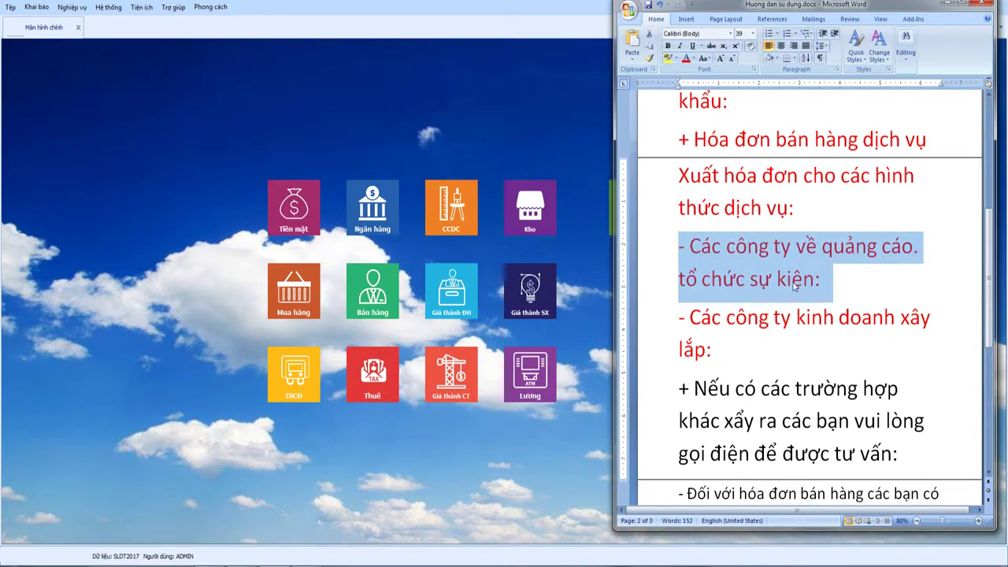
click(33, 7)
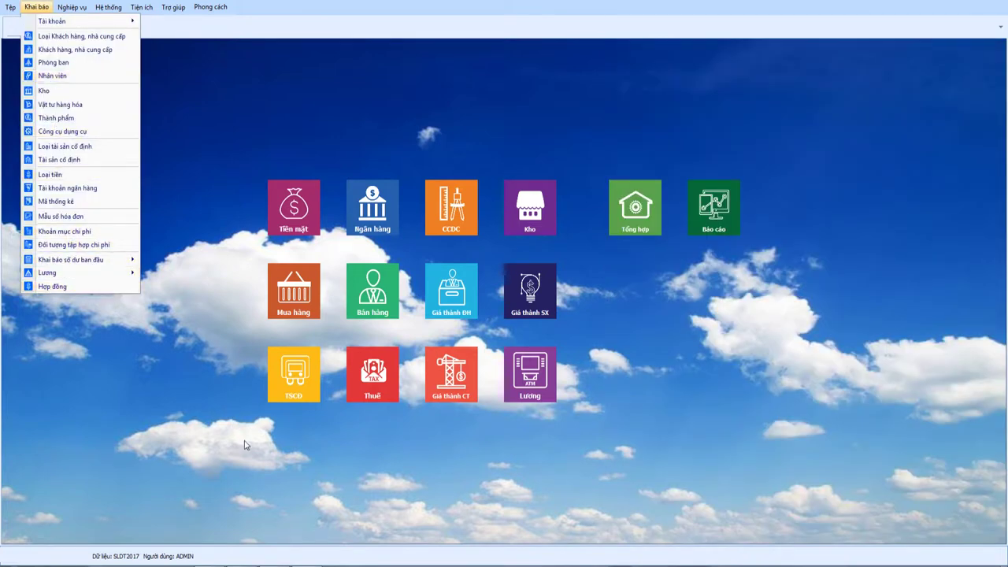
click(268, 566)
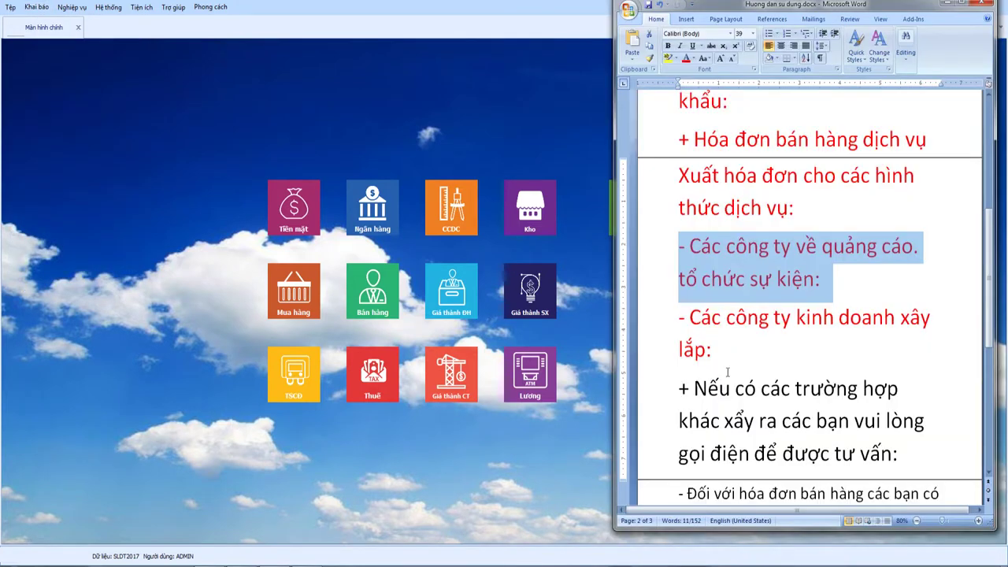
Step: Highlight the guide's line on invoicing for construction companies (Các công ty kinh doanh xây lắp)
click(712, 320)
drag(676, 317, 868, 337)
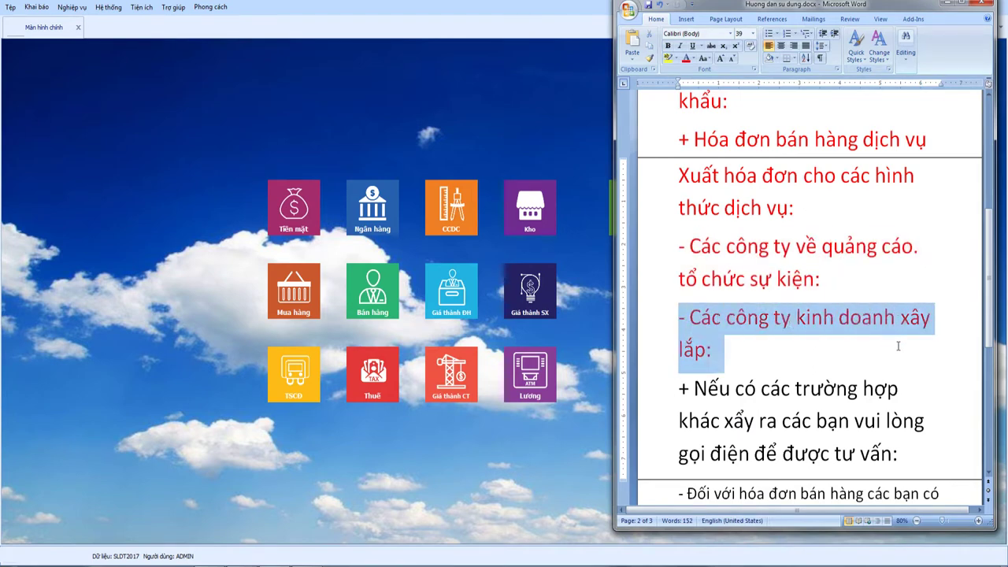
click(726, 319)
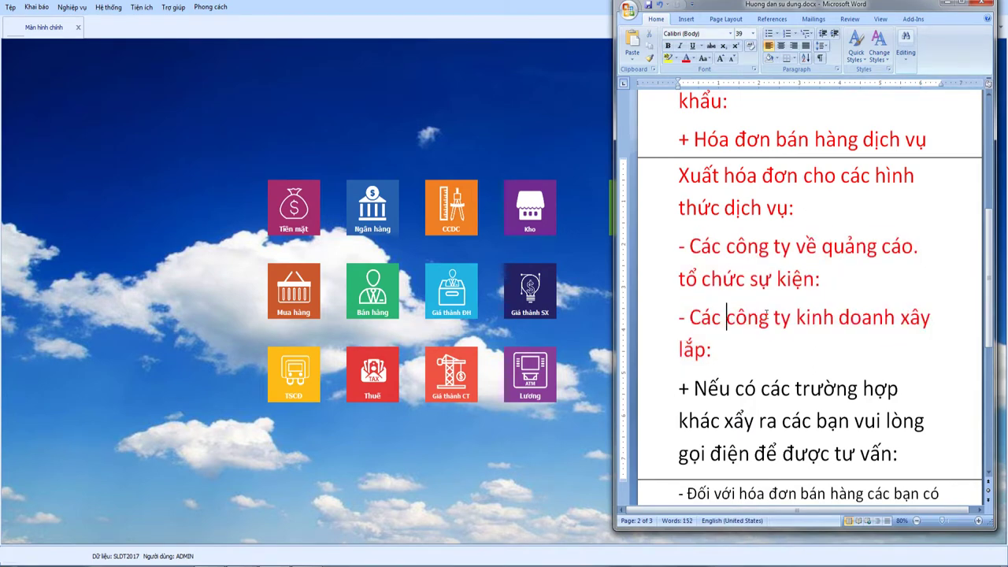
click(723, 344)
drag(682, 318, 738, 349)
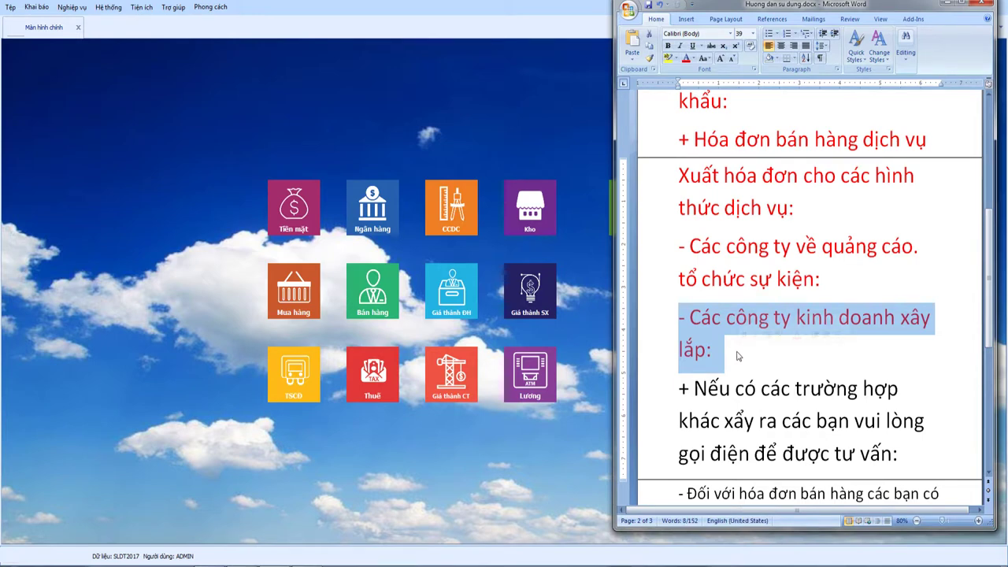
click(737, 354)
drag(679, 319, 725, 349)
click(749, 355)
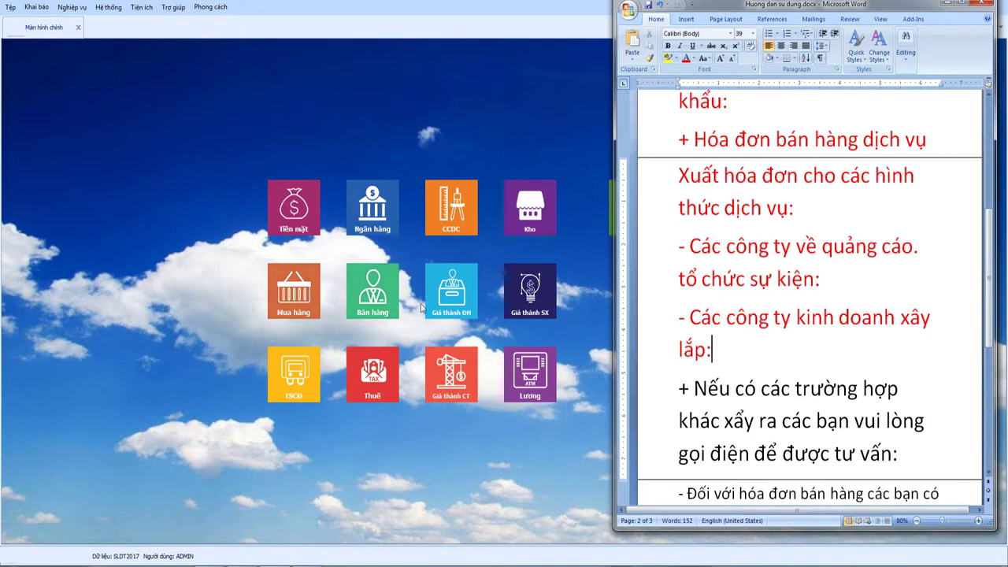
Step: Switch to the accounting software and open the sales invoice list (Hóa đơn bán hàng) in the Bán hàng module
click(389, 288)
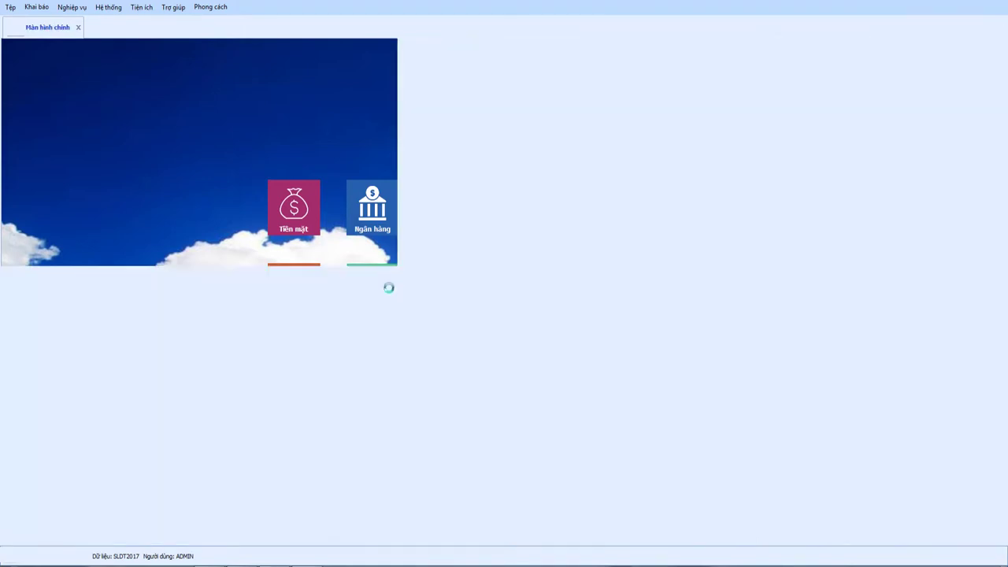
click(389, 230)
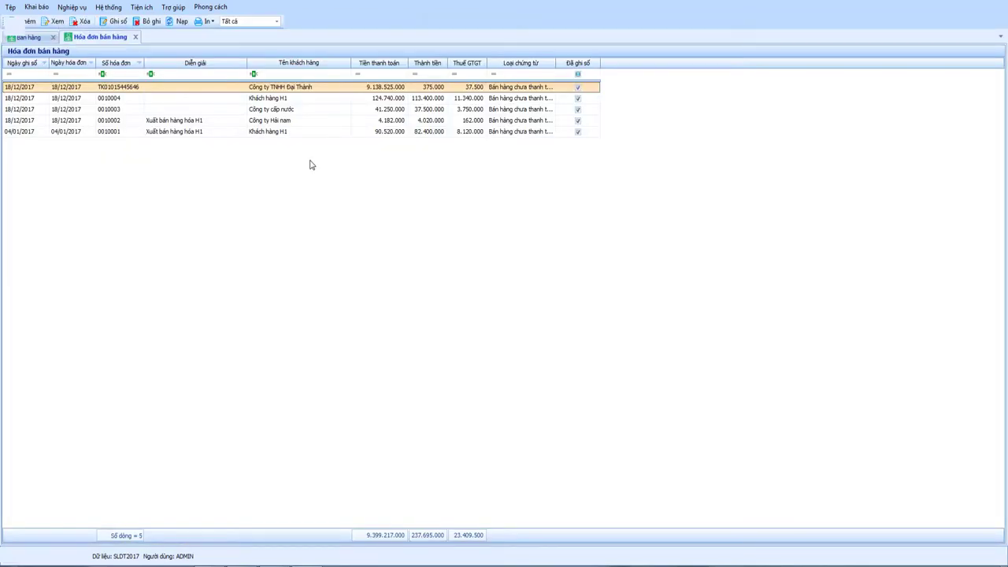
right_click(310, 161)
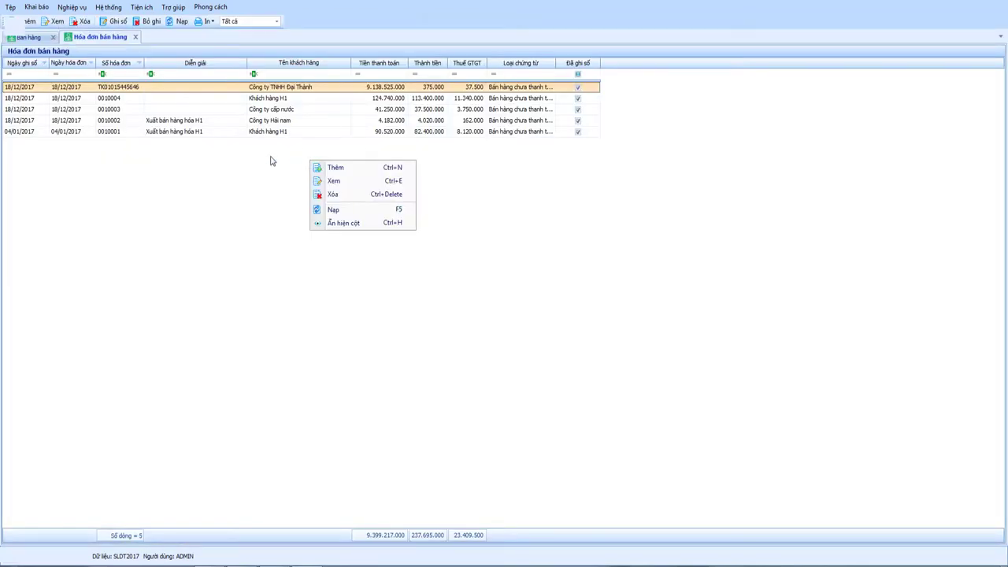
click(272, 160)
click(268, 100)
right_click(312, 194)
click(338, 202)
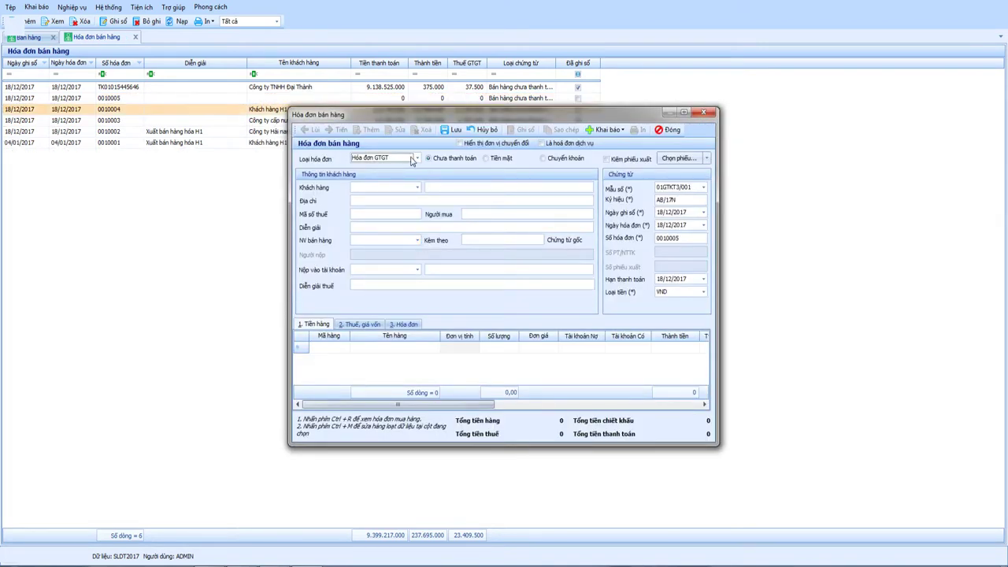
click(669, 131)
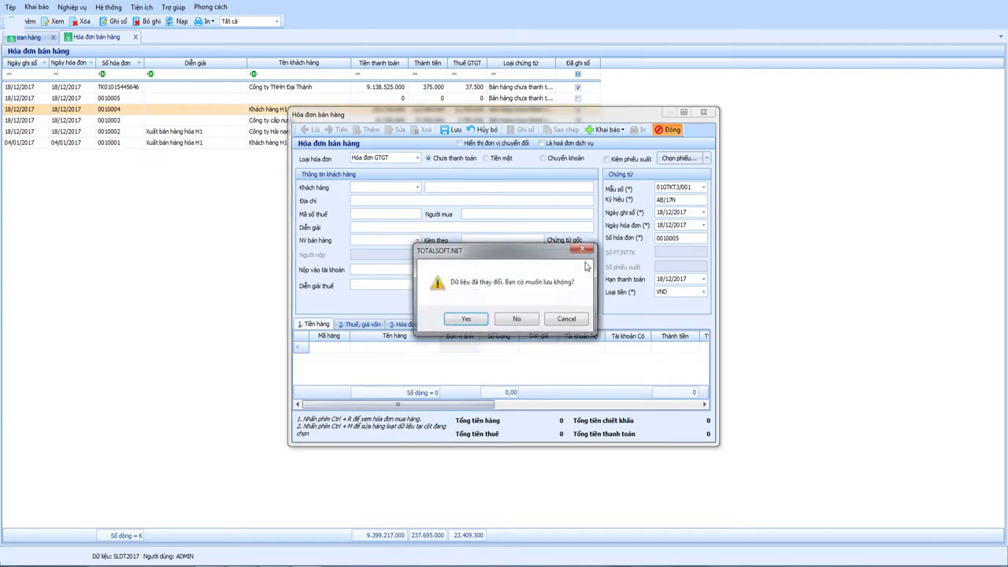
click(516, 321)
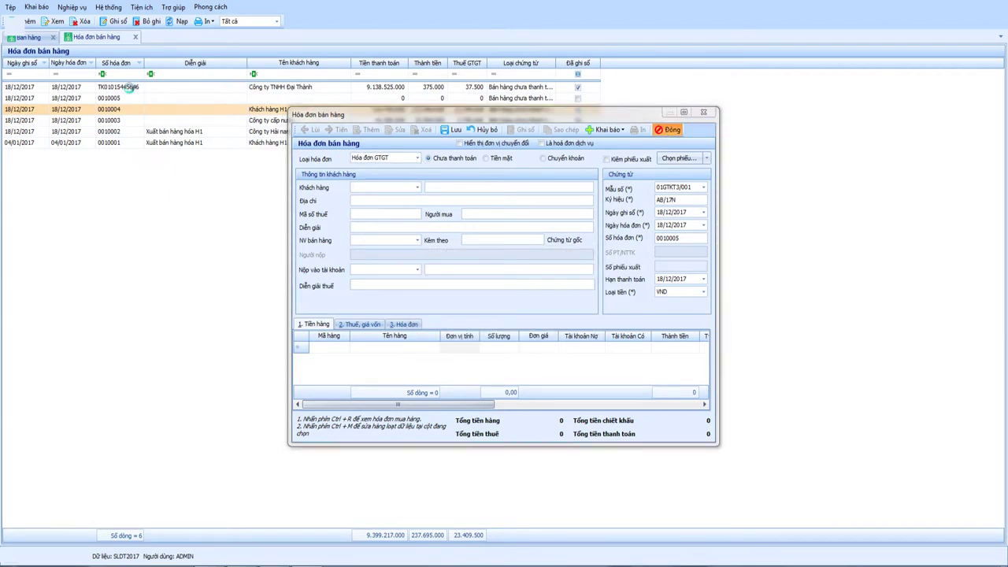
click(263, 101)
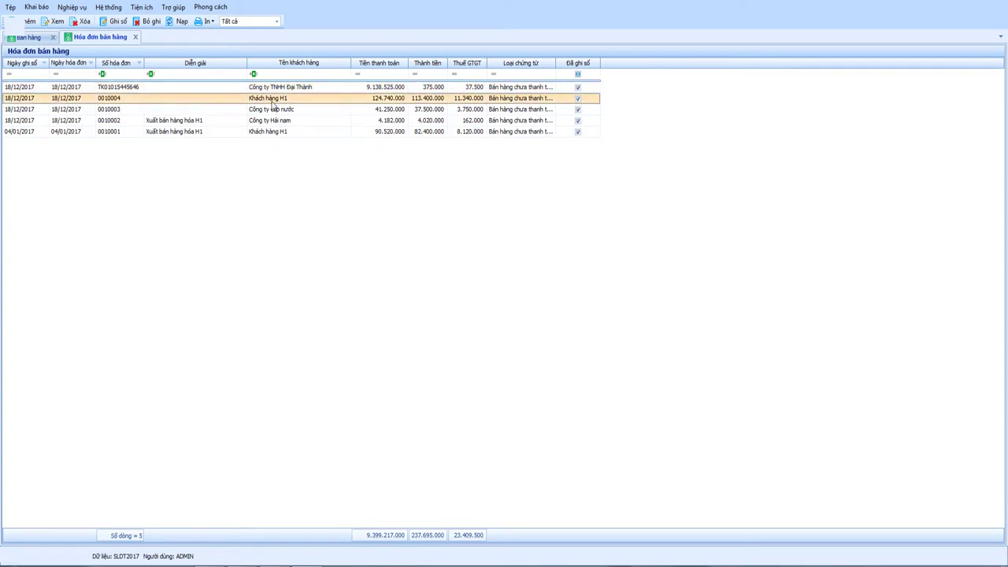
click(272, 88)
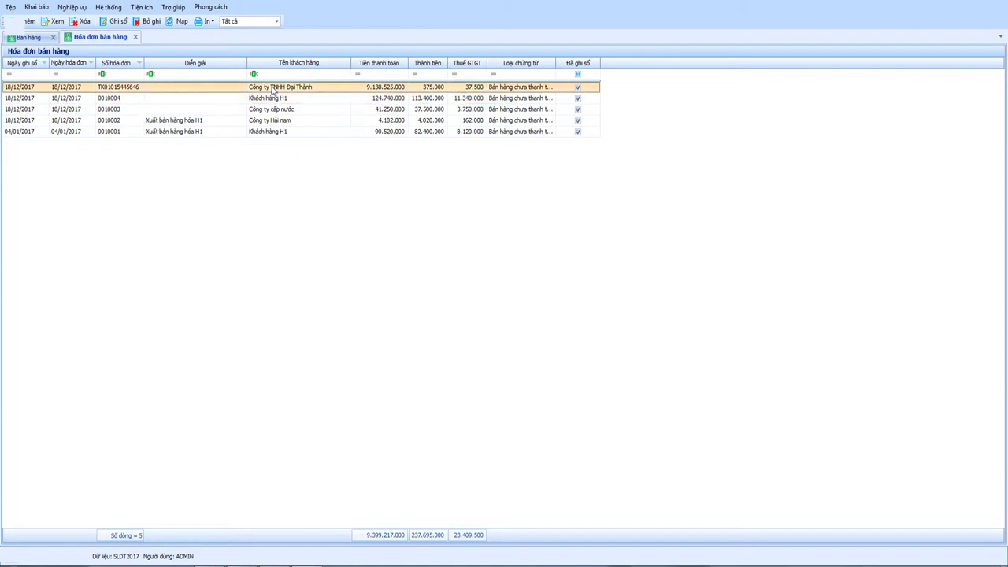
right_click(272, 89)
click(262, 92)
right_click(277, 175)
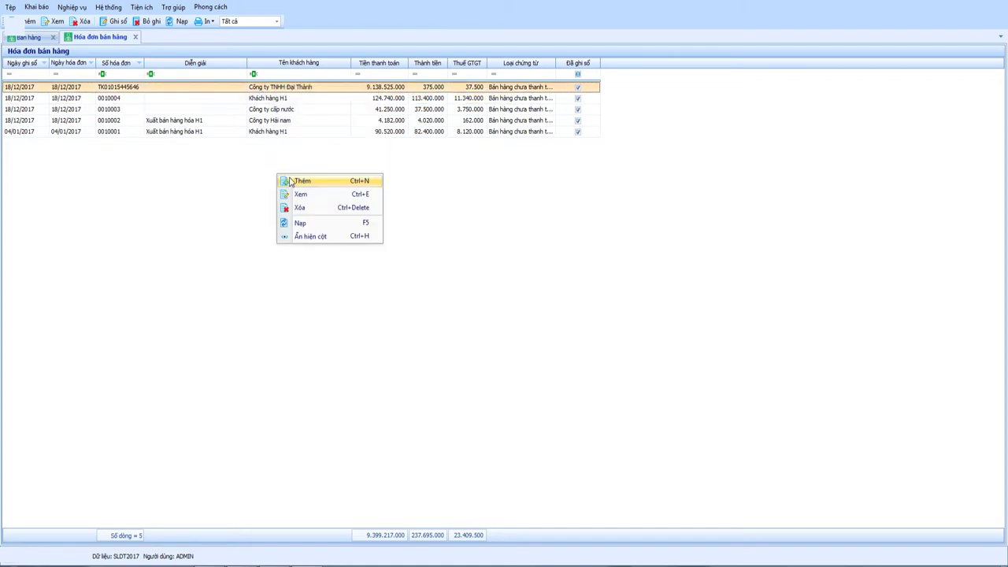
click(289, 177)
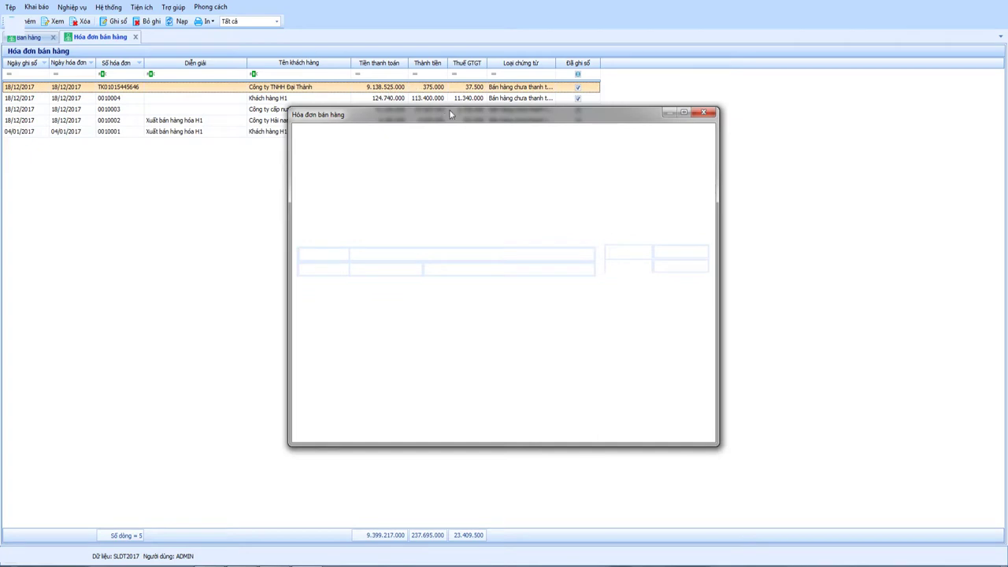
drag(470, 118, 417, 117)
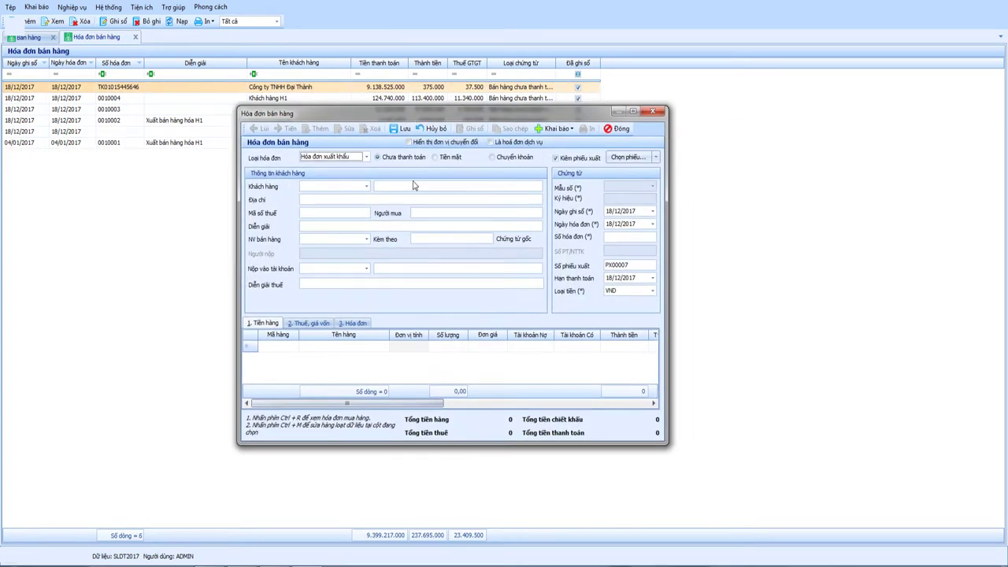
click(366, 157)
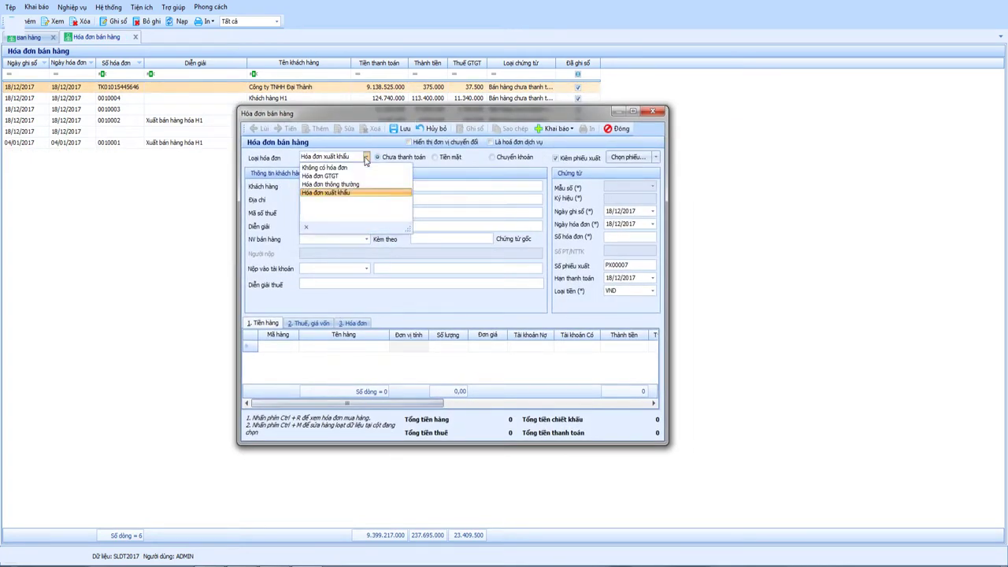
click(366, 159)
click(358, 323)
click(314, 323)
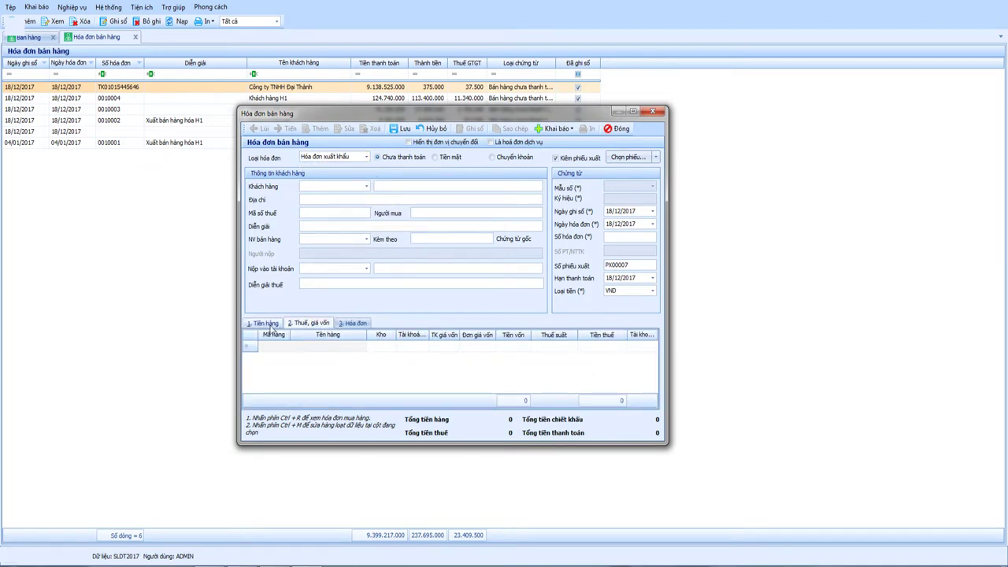
click(619, 128)
click(517, 319)
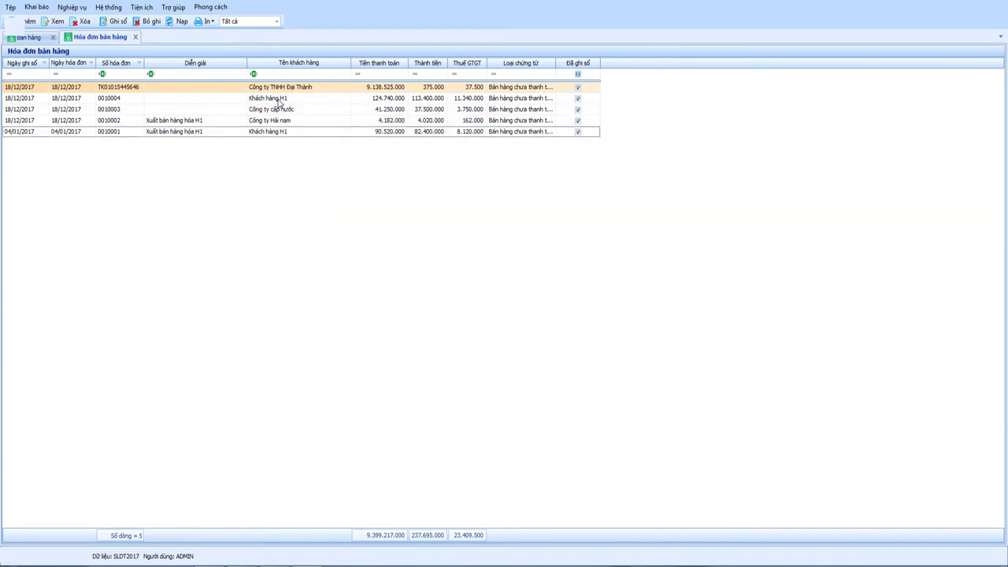
Step: Add a new sales invoice of type Hóa đơn GTGT without a delivery note and mark it as a service invoice (Là hoá đơn dịch vụ)
click(279, 99)
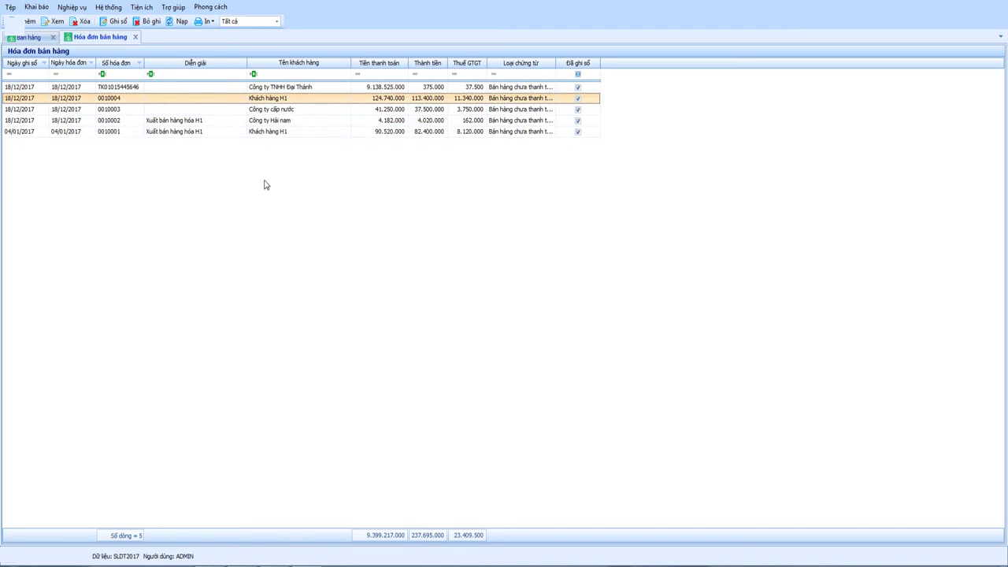
right_click(262, 100)
click(286, 109)
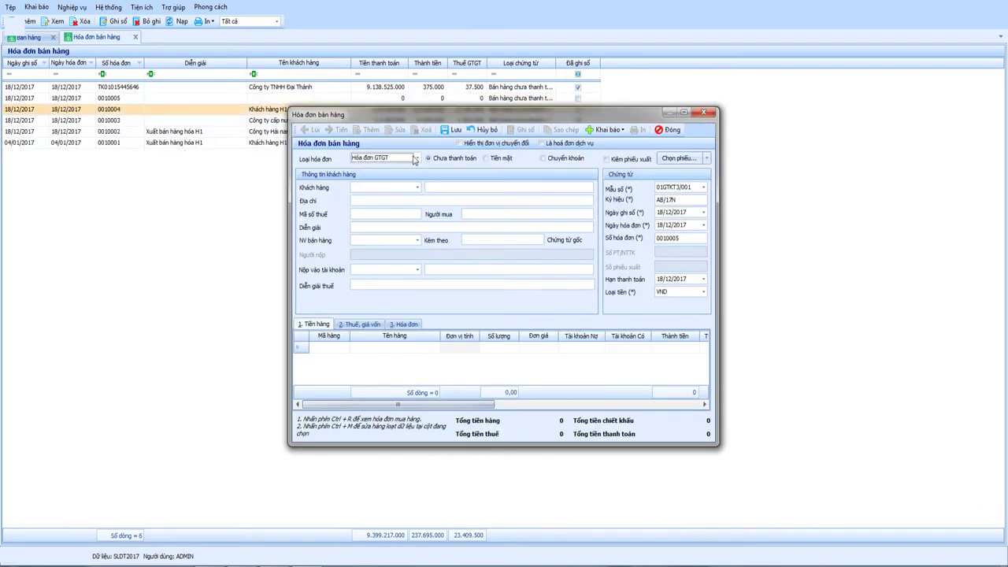
click(416, 158)
click(417, 158)
click(607, 159)
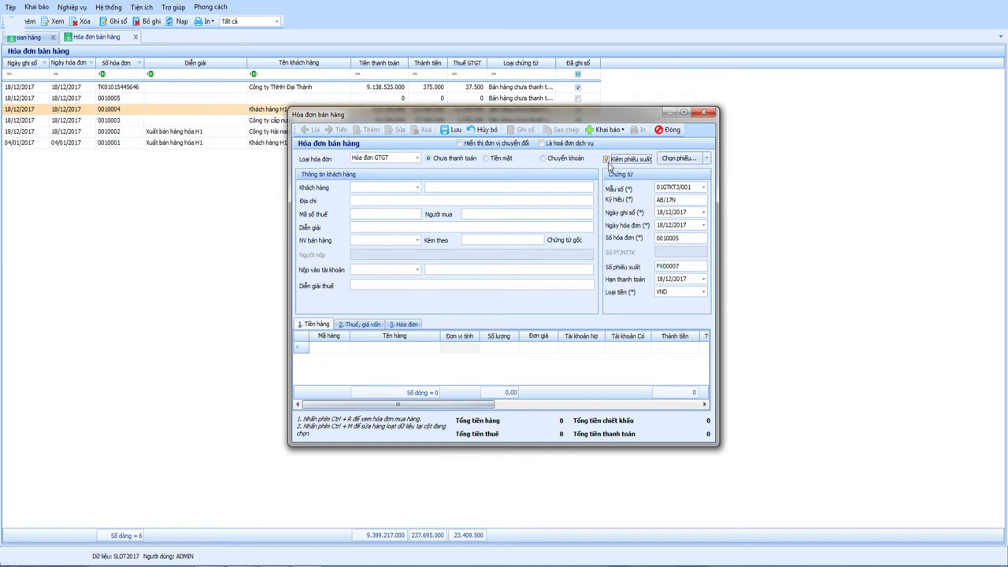
click(607, 159)
click(541, 143)
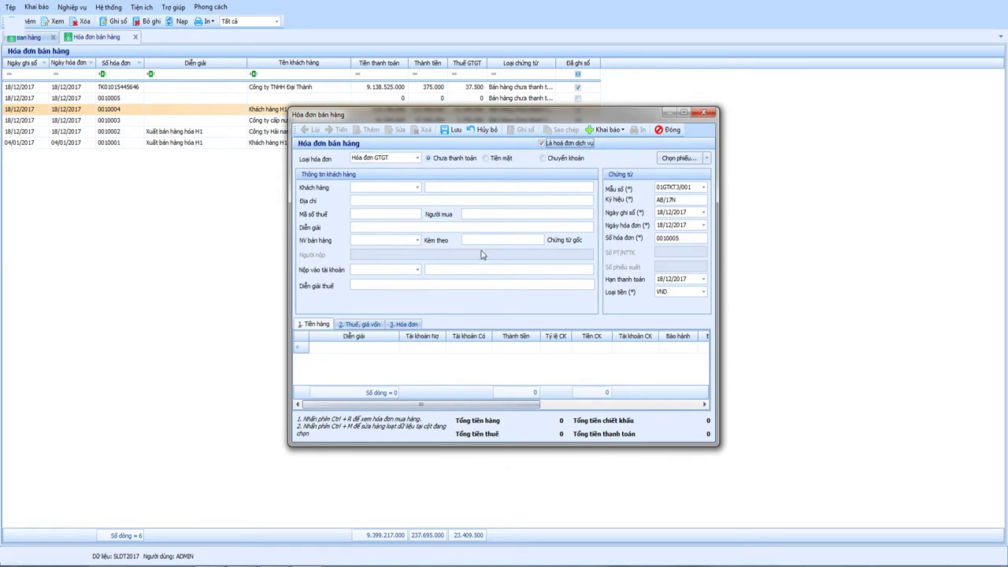
Step: Start the first invoice line and select Công ty DV Viễn thông Hà nội as the customer
click(349, 348)
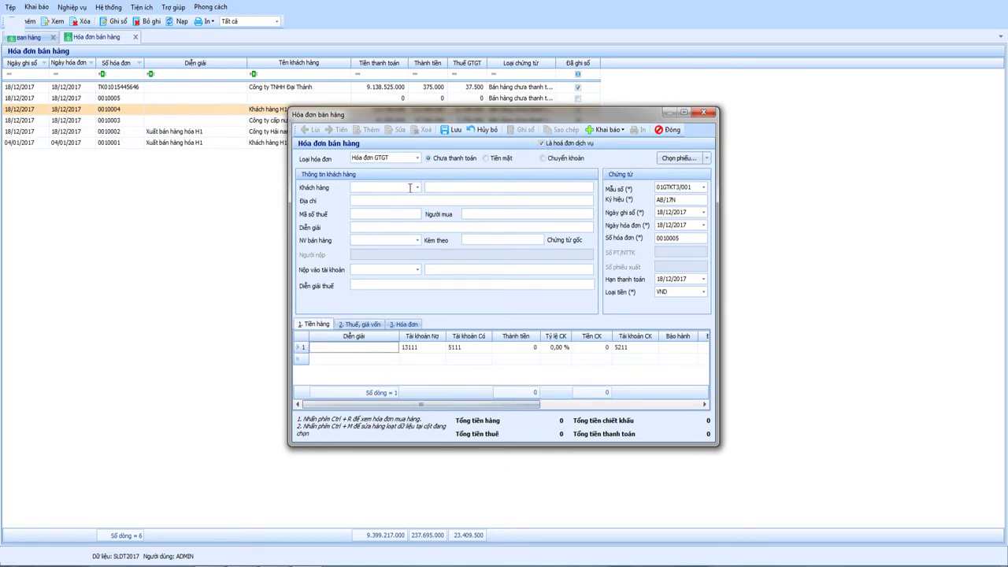
click(417, 187)
click(422, 250)
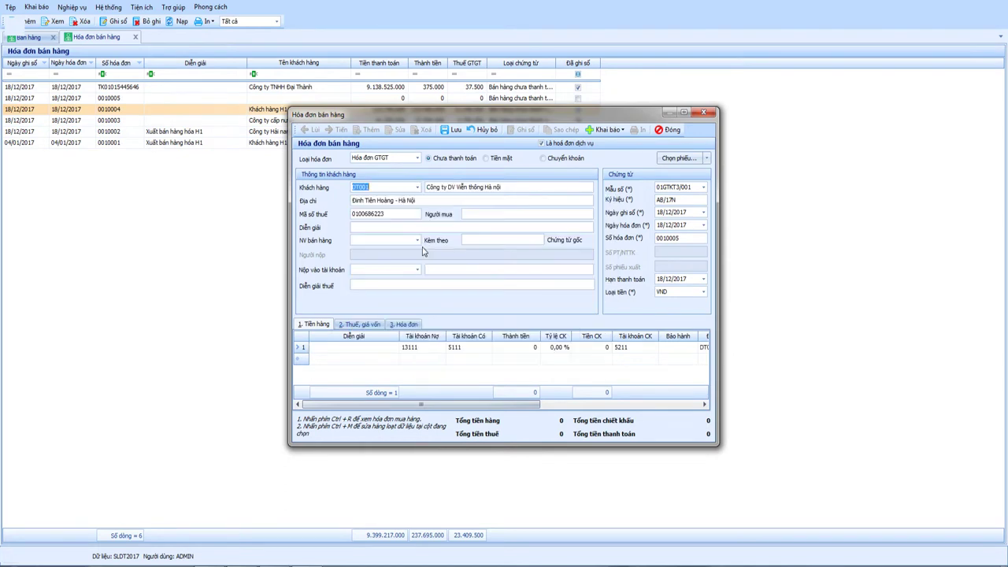
Step: Enter "Sự kiện tri ân khách hàng" as the description of the first invoice line
key(Tab)
key(Tab)
key(Tab)
key(Tab)
key(Tab)
key(Tab)
key(Tab)
key(Tab)
key(Tab)
key(Tab)
key(Tab)
key(Tab)
key(Tab)
text(Su)
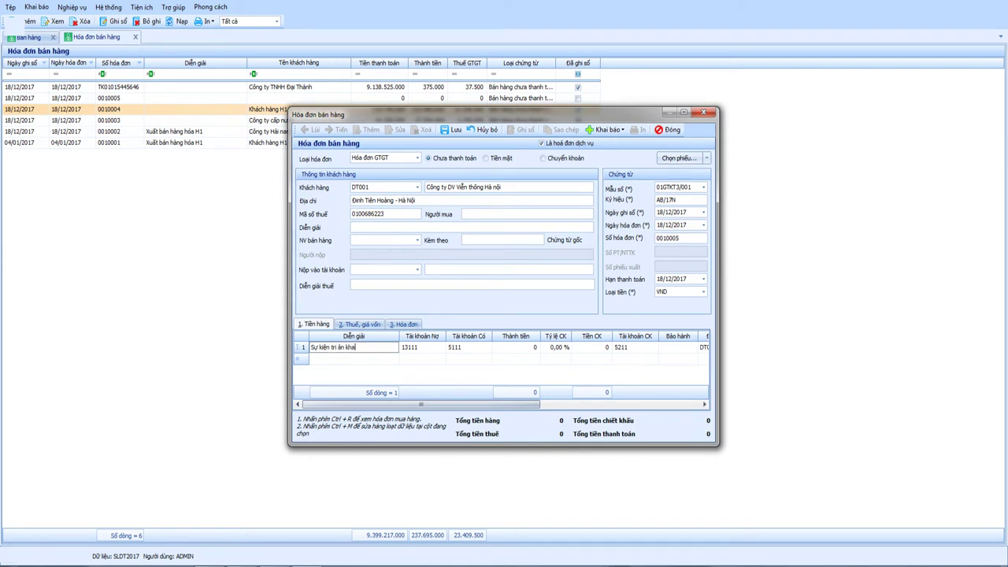
key(Tab)
Step: Set the credit account (Tài khoản Có) of the first invoice line to 5113, Doanh thu cung cấp dịch vụ
key(Tab)
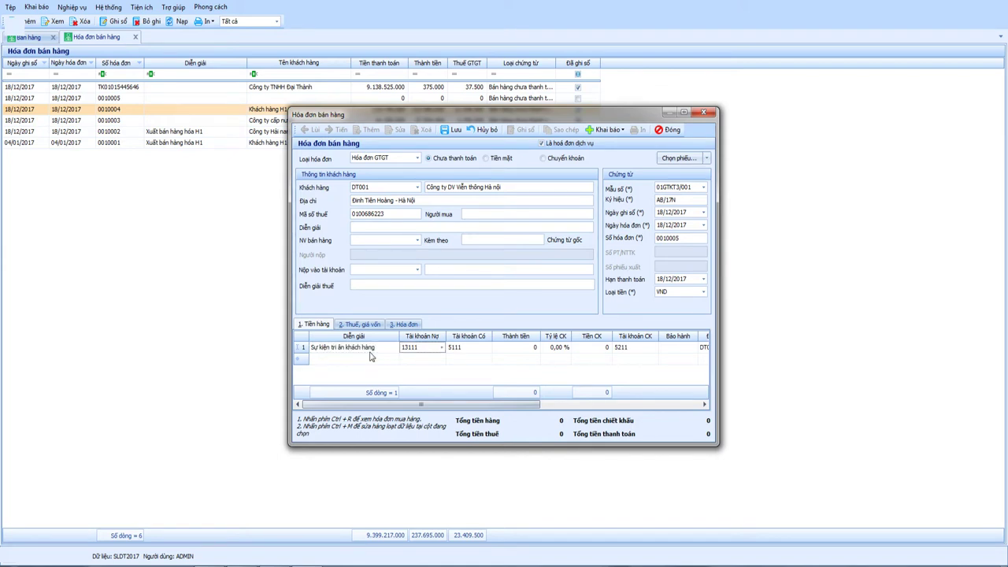
key(Tab)
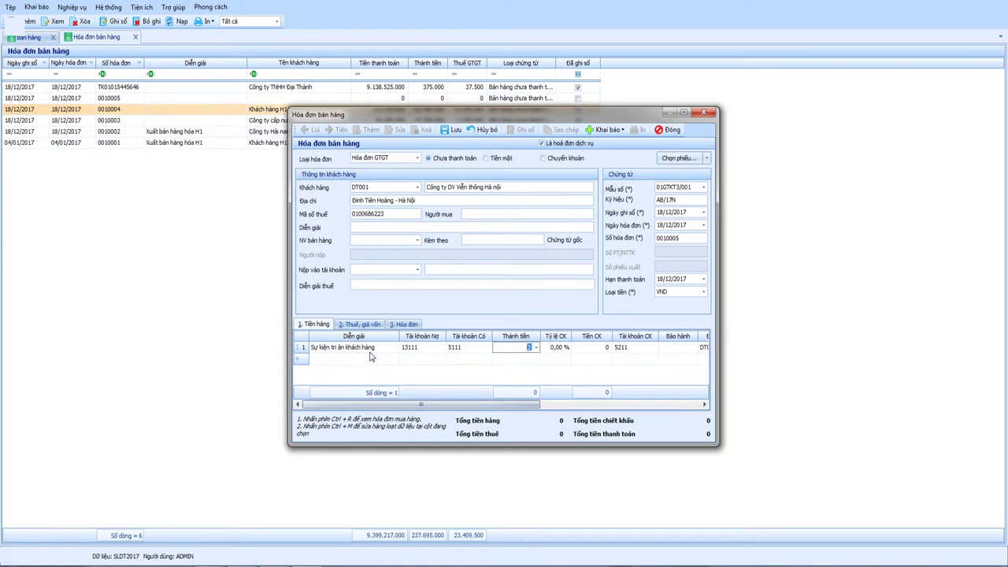
click(490, 352)
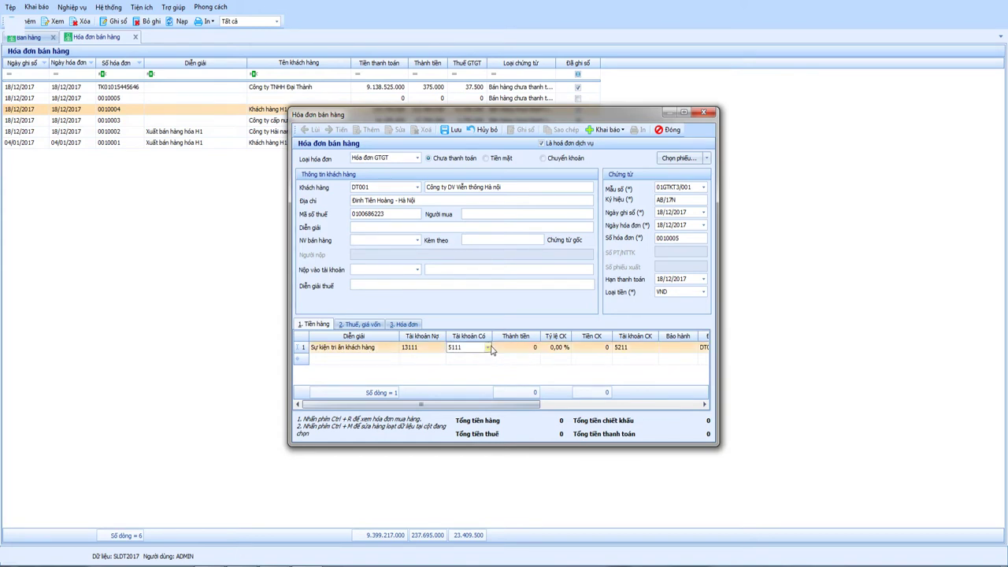
click(488, 348)
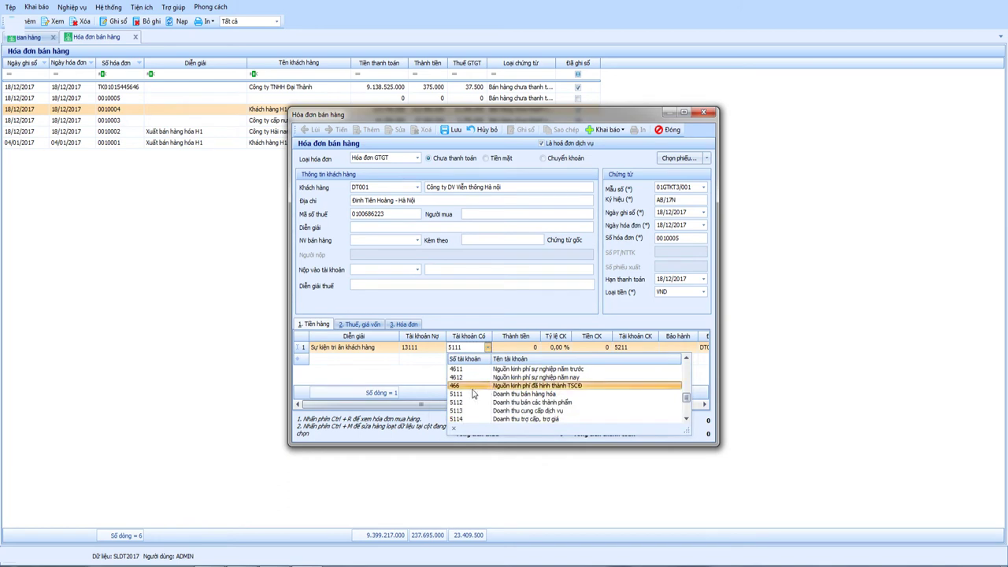
click(467, 411)
key(Tab)
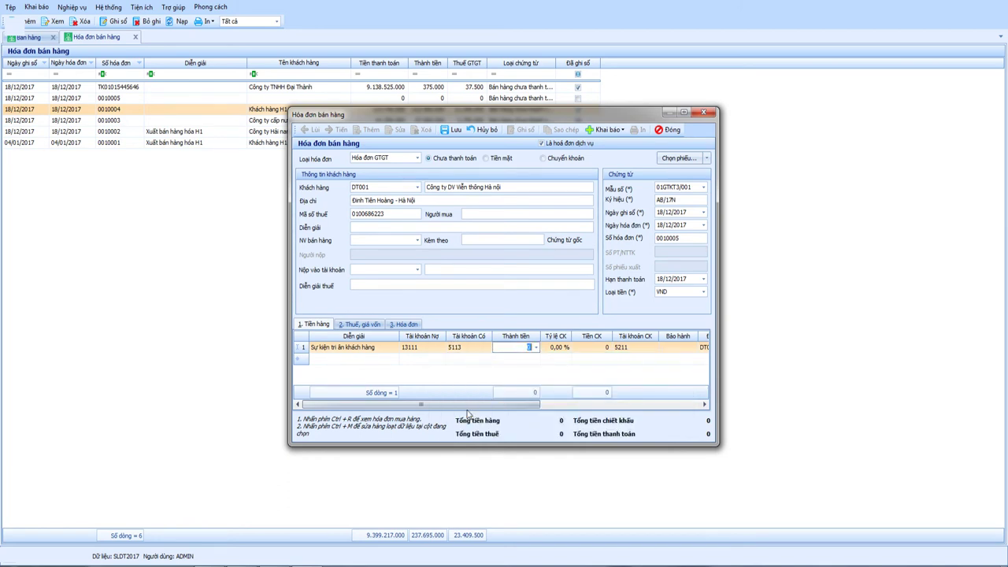
Step: Enter 160.000.000 as the amount (Thành tiền) of the service line
text(160.000.000)
key(Tab)
key(Tab)
key(Tab)
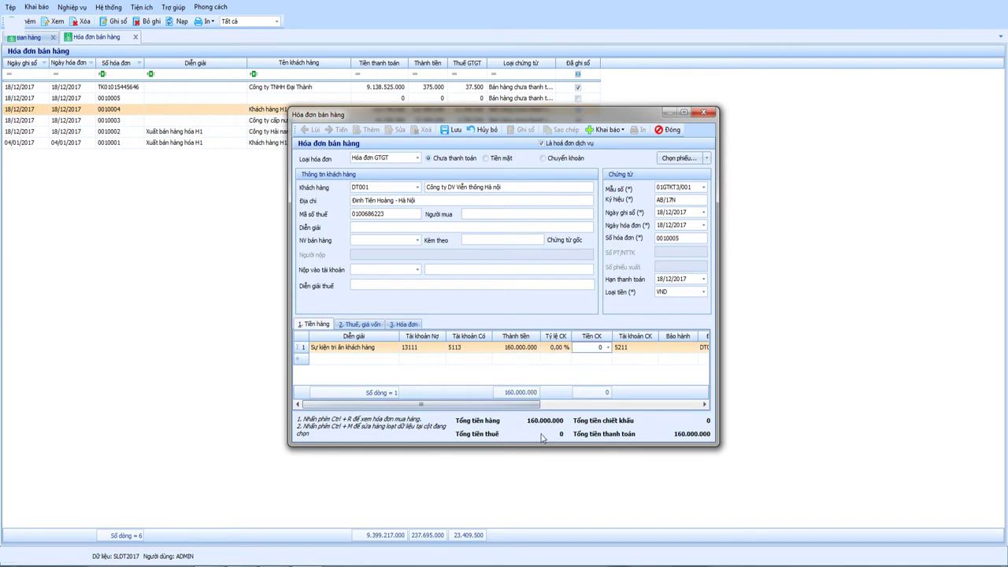
Step: Look at the contract (Hợp đồng) choices available for the service line
drag(513, 407, 686, 404)
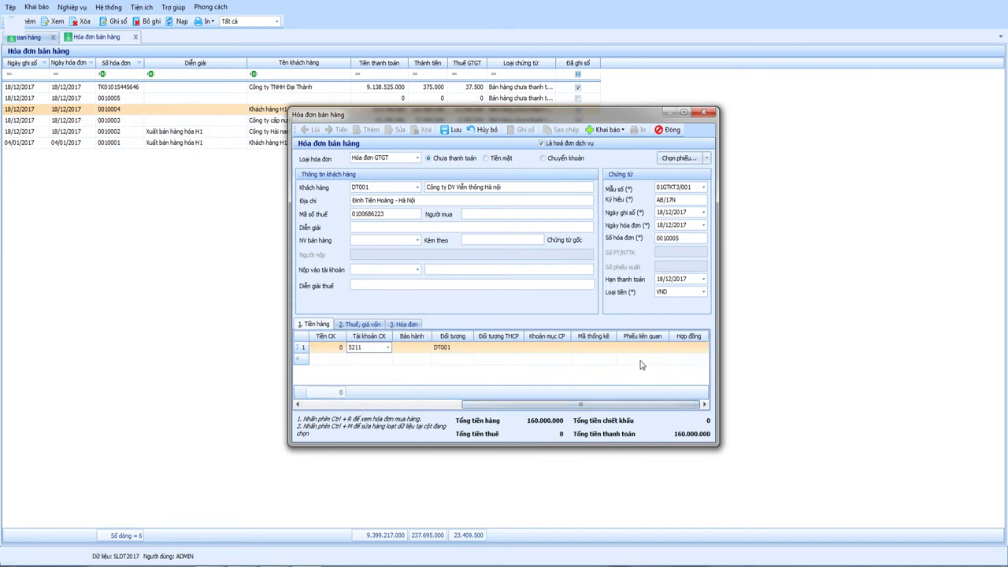
click(693, 347)
click(705, 349)
click(583, 386)
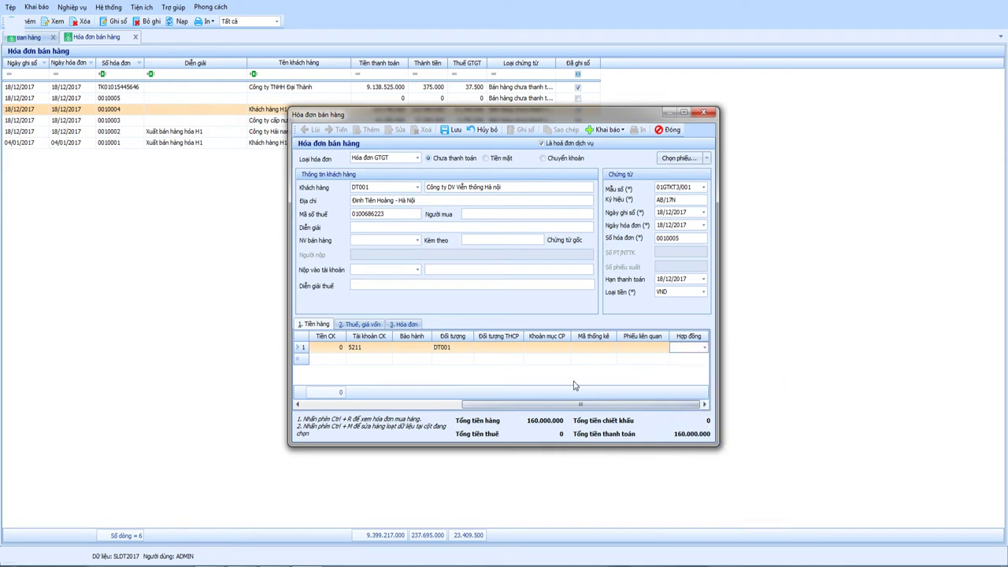
Step: Set the tax rate (Thuế suất) of the service line to 10% and commit the tax row
click(356, 326)
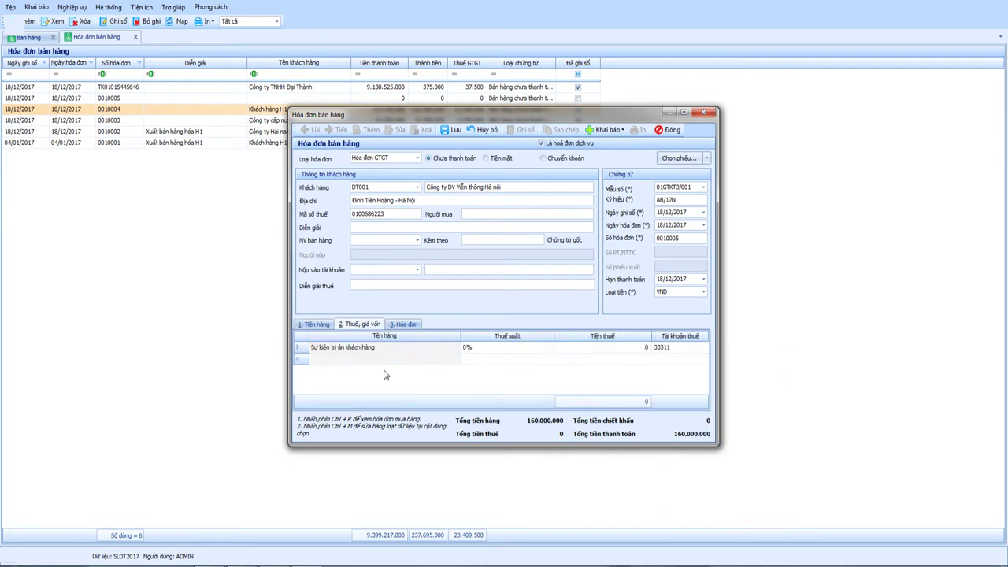
click(386, 352)
click(476, 349)
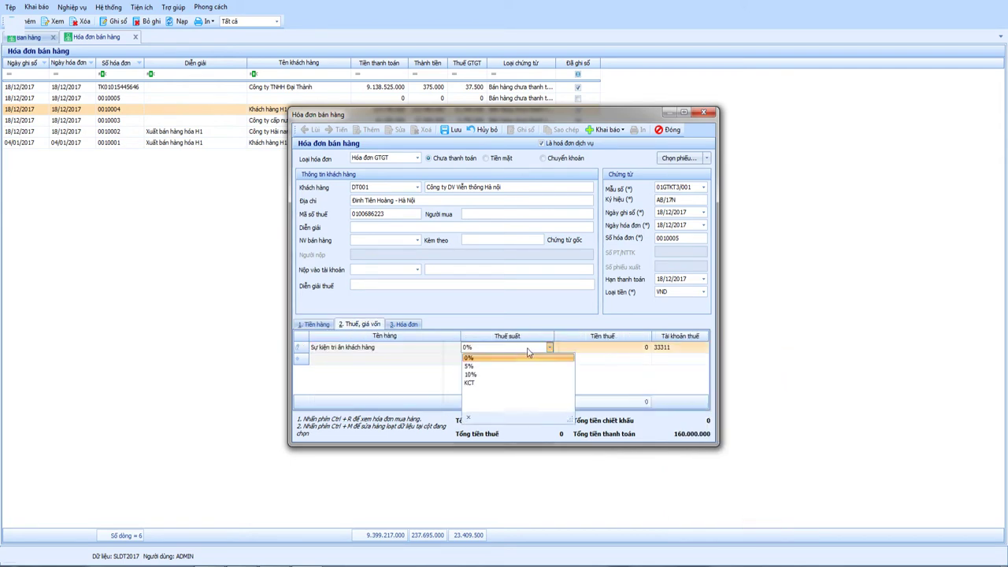
click(482, 377)
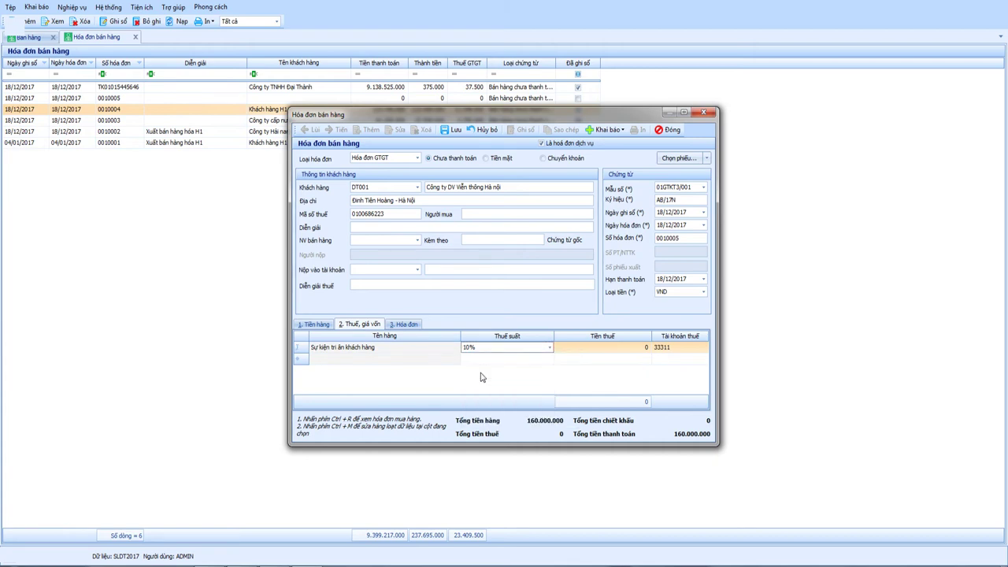
key(Tab)
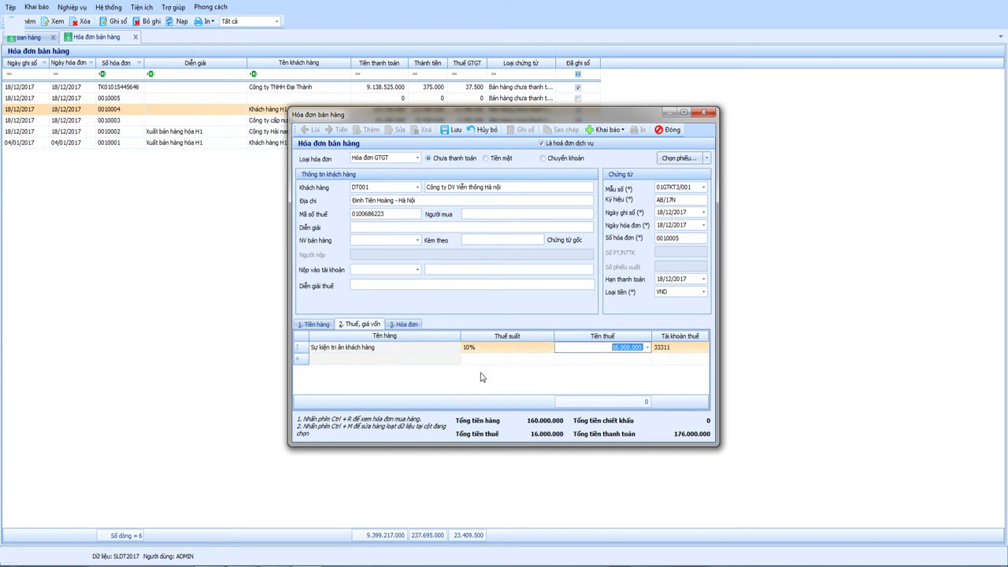
click(638, 347)
drag(607, 346, 659, 344)
click(663, 359)
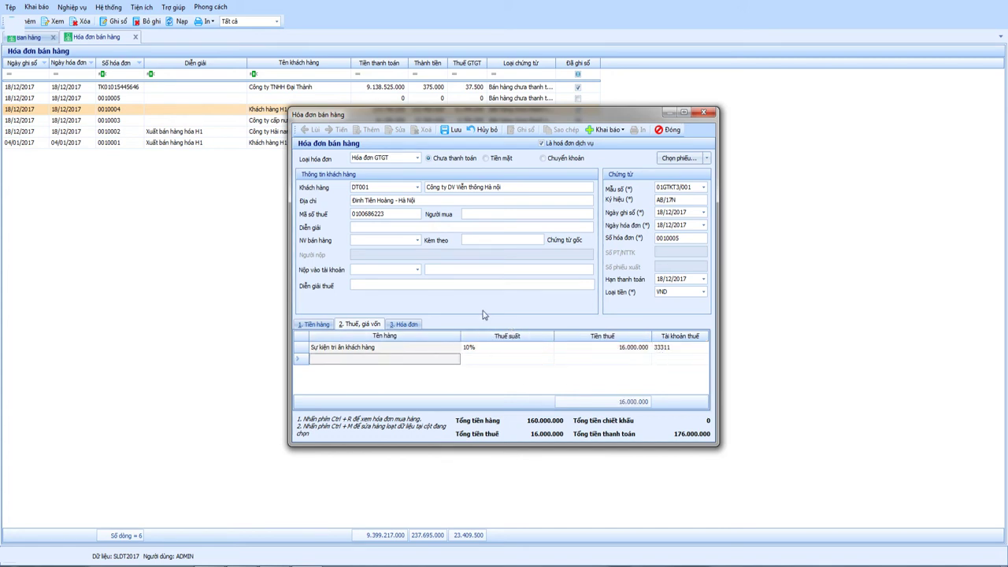
Step: Return to the goods amount details (Tiền hàng) and save the service invoice
click(626, 349)
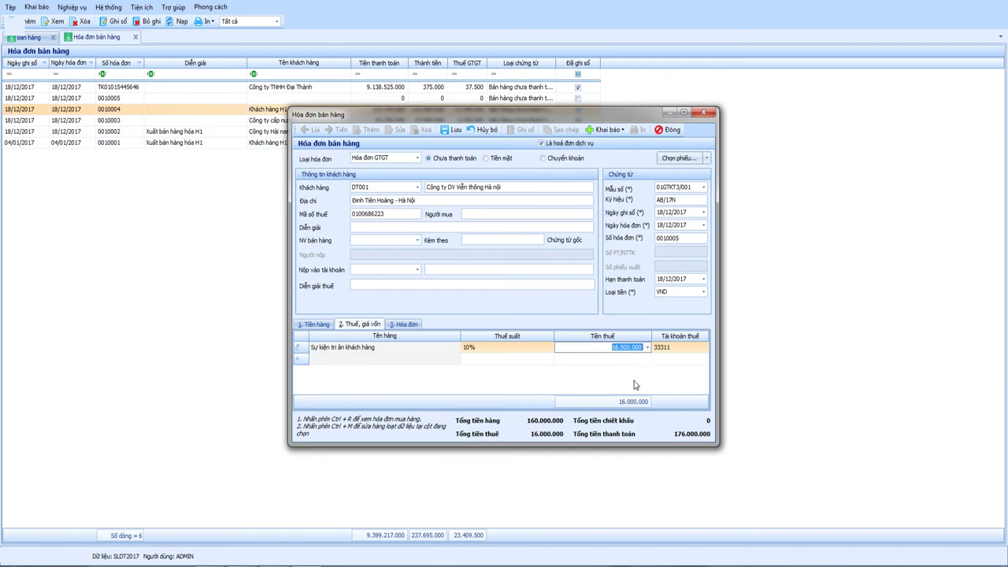
click(320, 325)
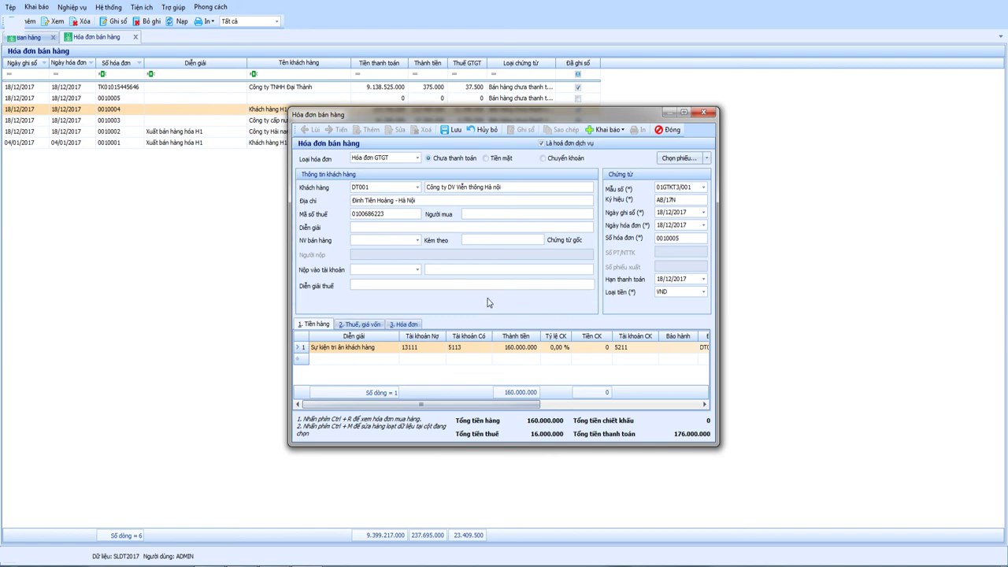
click(453, 131)
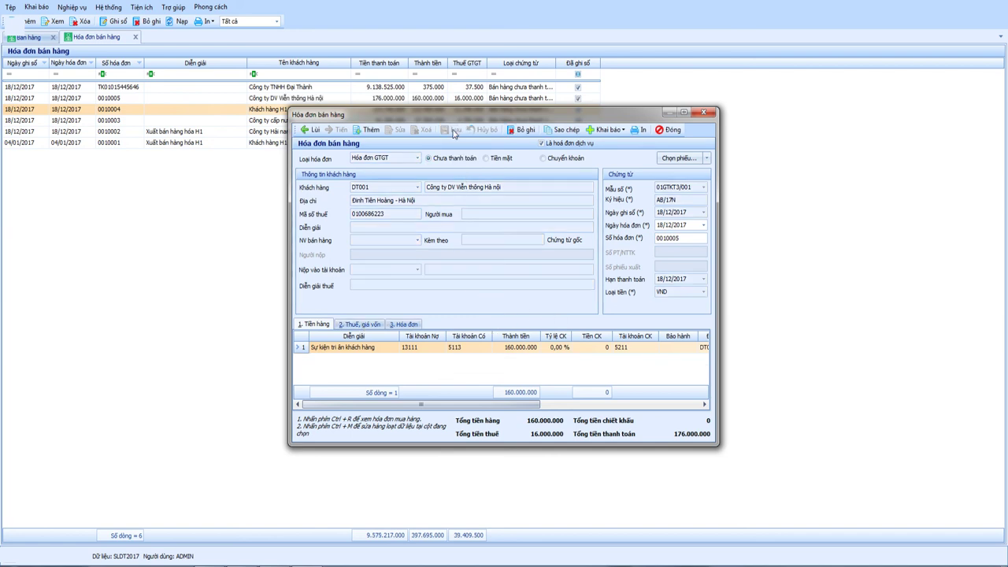